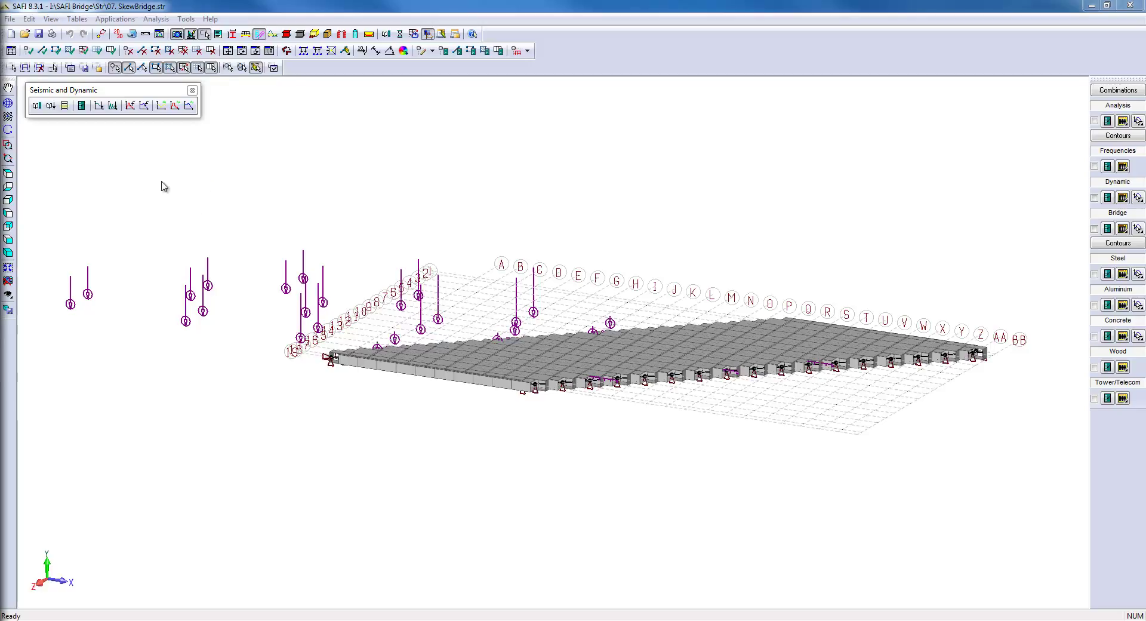
Show the skew bridge in plan view with member Section Shape set to Hidden.
left_click(9, 174)
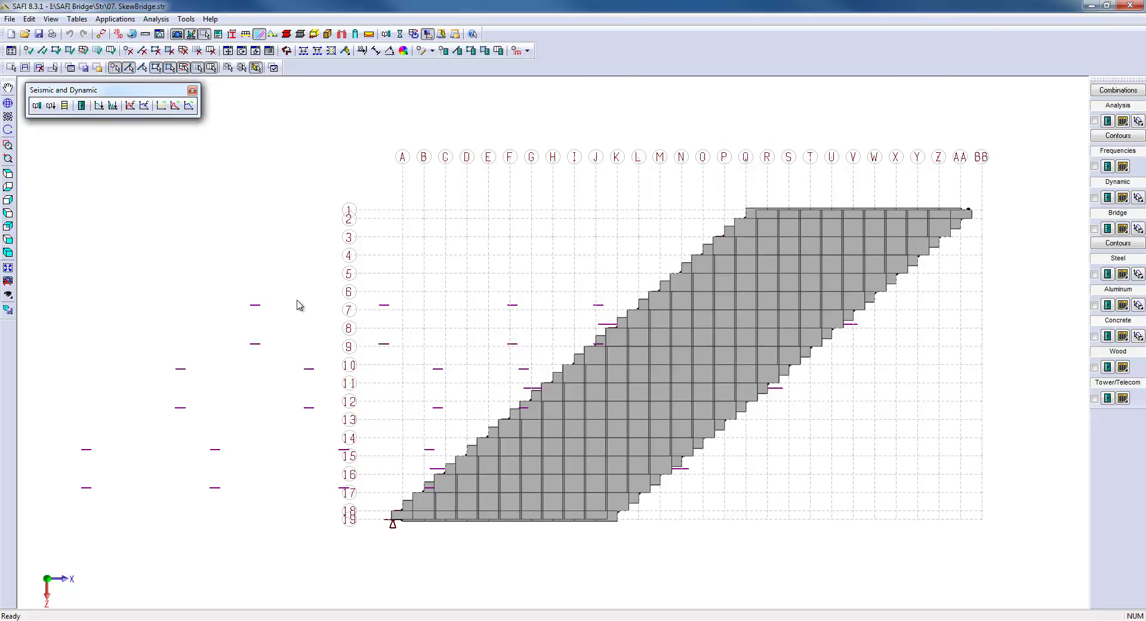
left_click(160, 34)
left_click(96, 171)
left_click(329, 165)
left_click(326, 178)
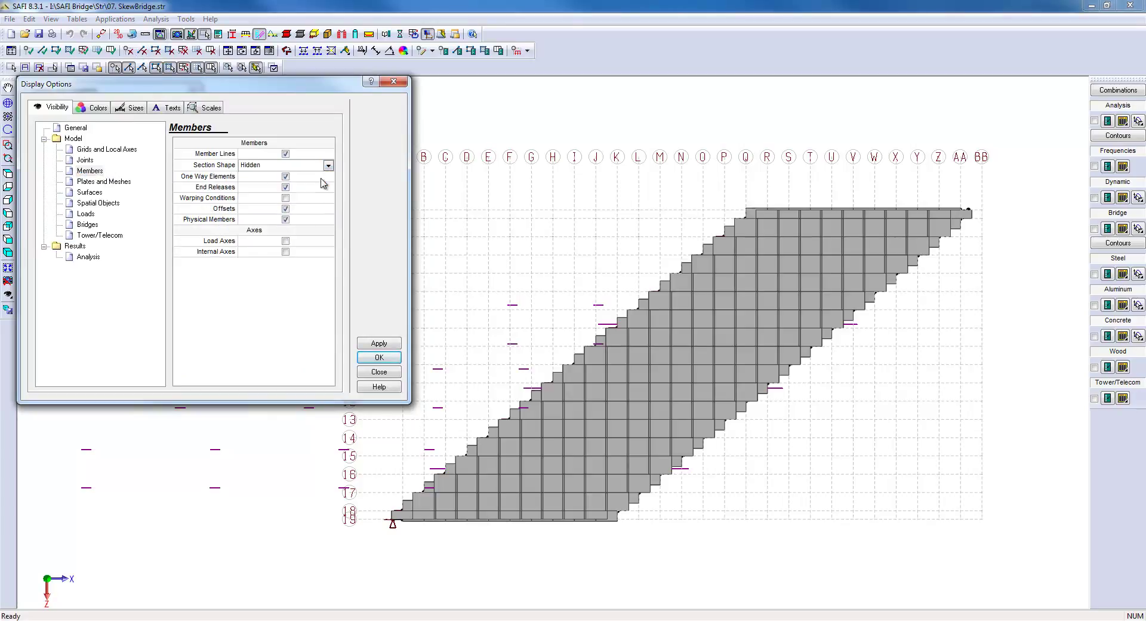
left_click(379, 344)
left_click(379, 356)
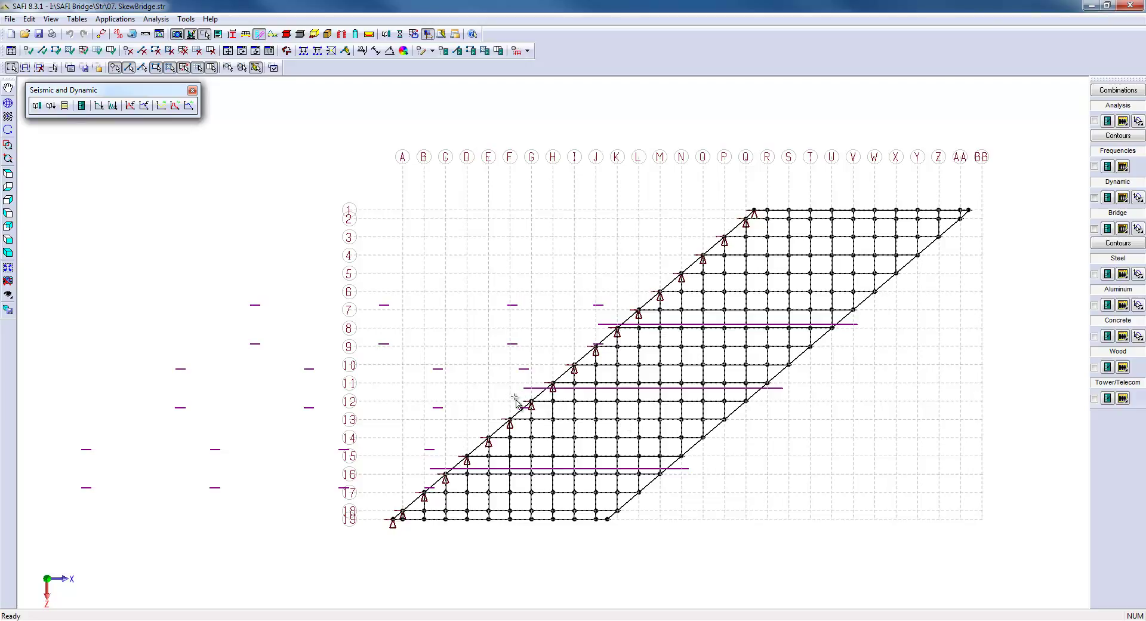
left_click_drag(514, 396, 780, 415)
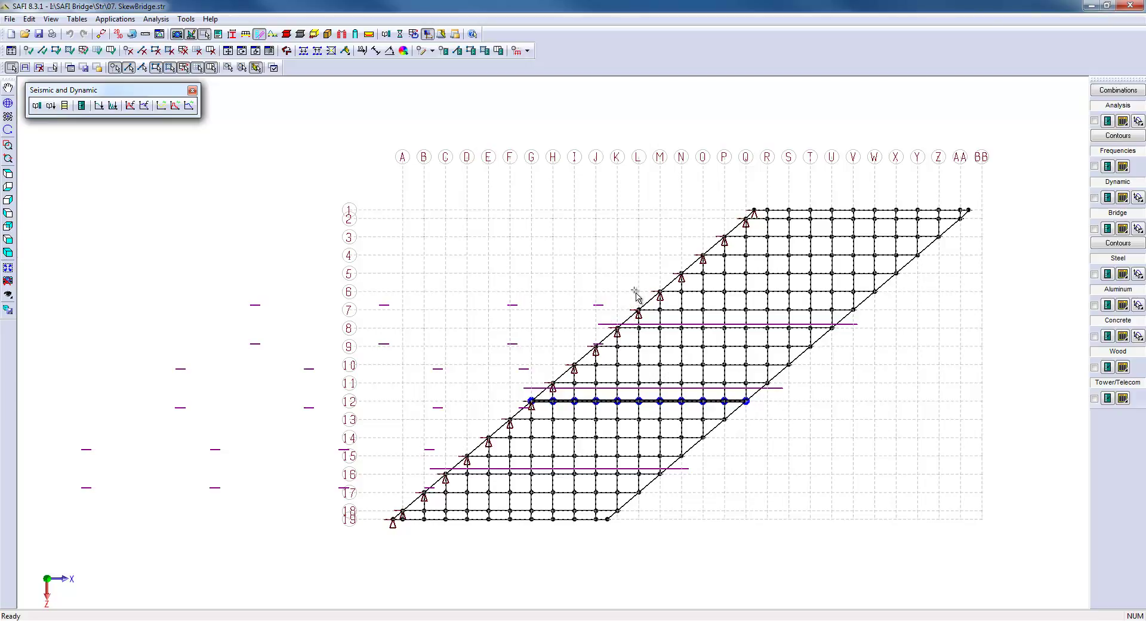
left_click_drag(631, 291, 649, 509)
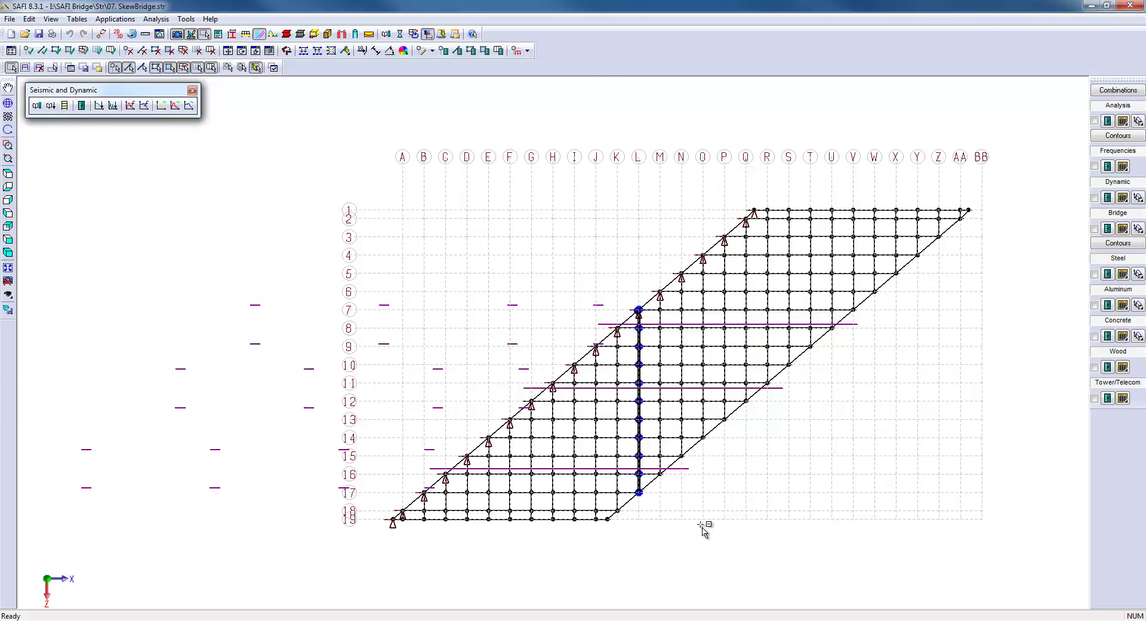
left_click(702, 526)
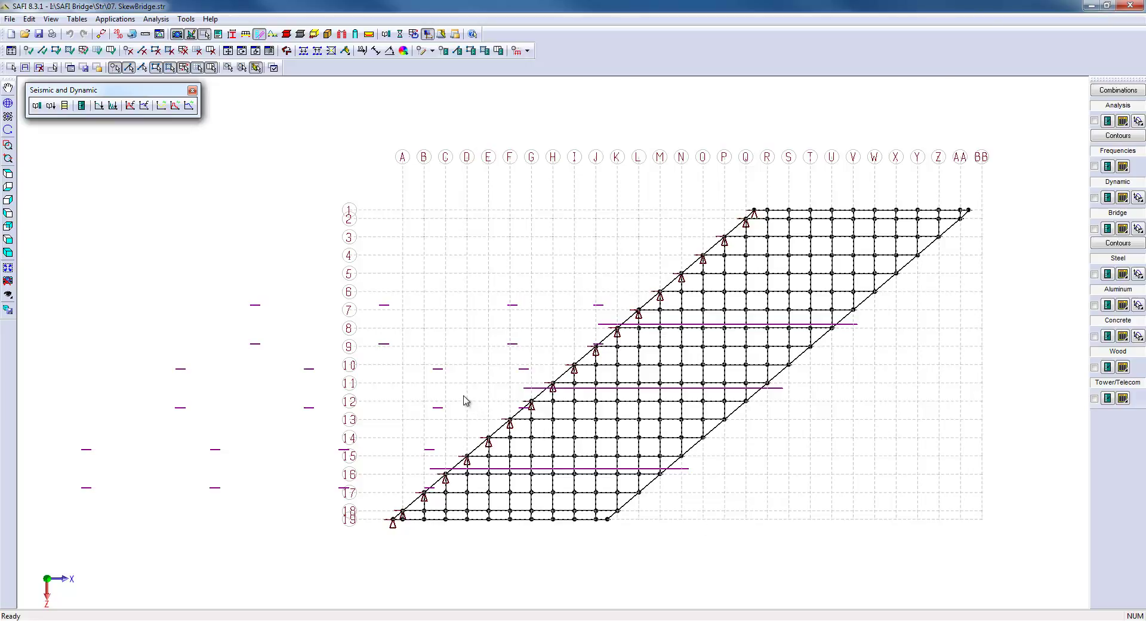
Switch to the 3-D isometric view and orbit the bridge to a flatter, lower angle.
left_click(8, 252)
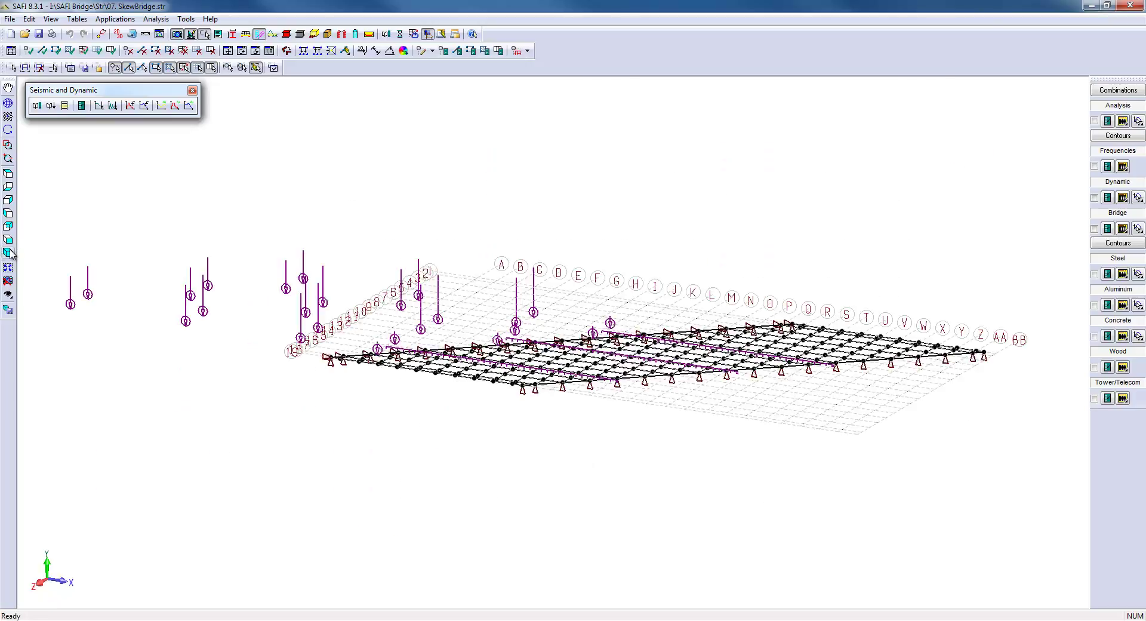
middle_click_drag(411, 353, 385, 337)
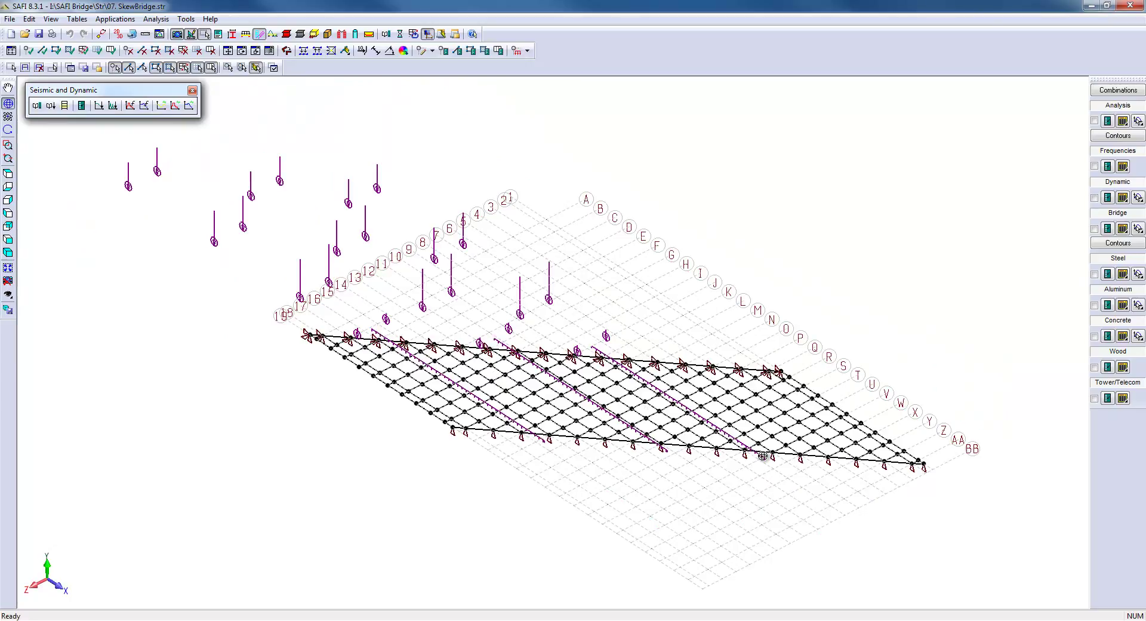
key("Escape")
middle_click_drag(476, 454, 383, 409)
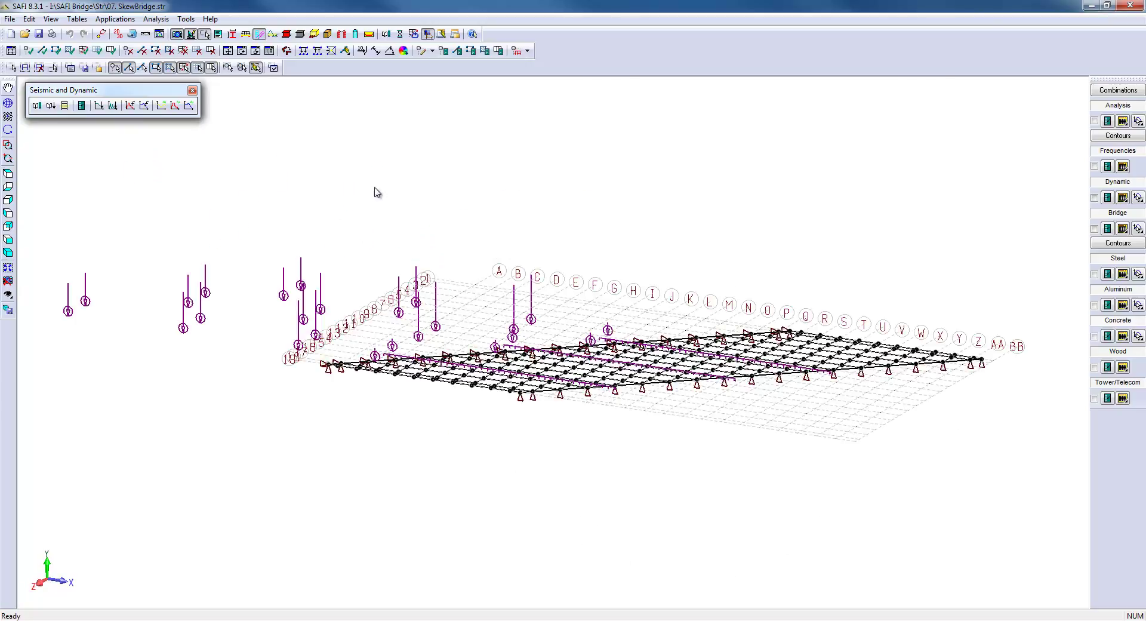
Run the Moving Loads analysis, saving model changes first, and close it when finished.
left_click(400, 34)
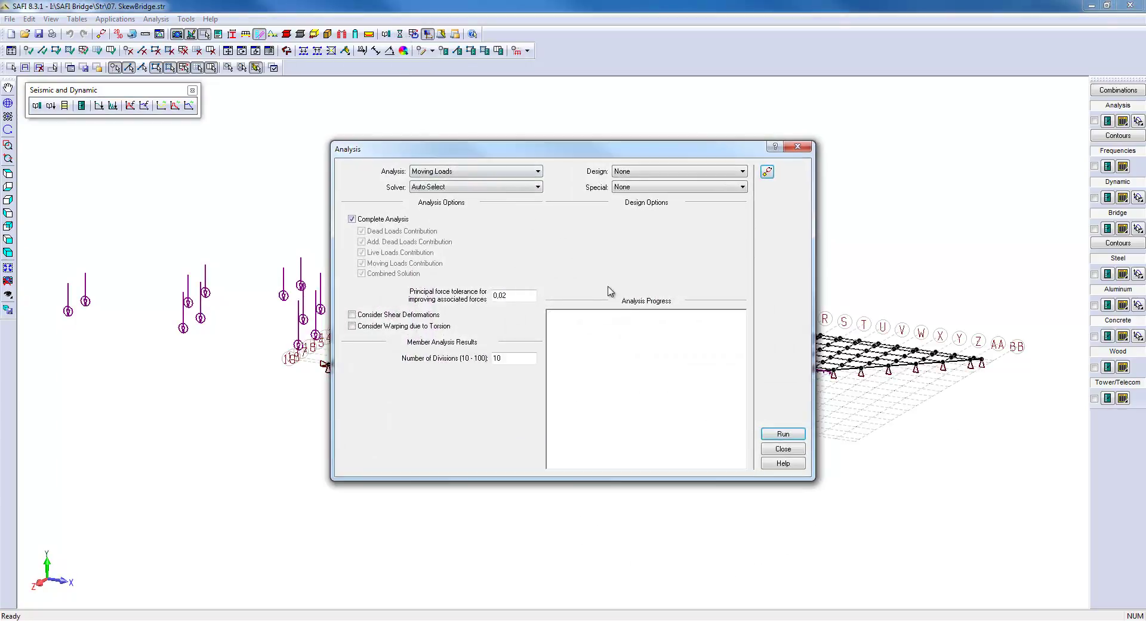
left_click(769, 435)
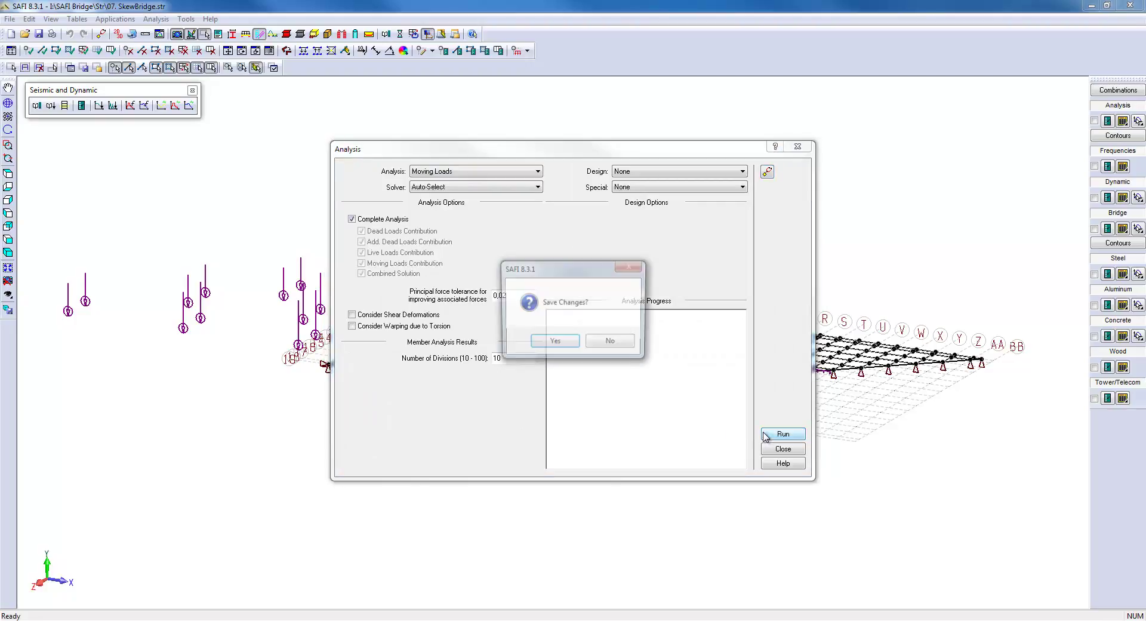
left_click(567, 341)
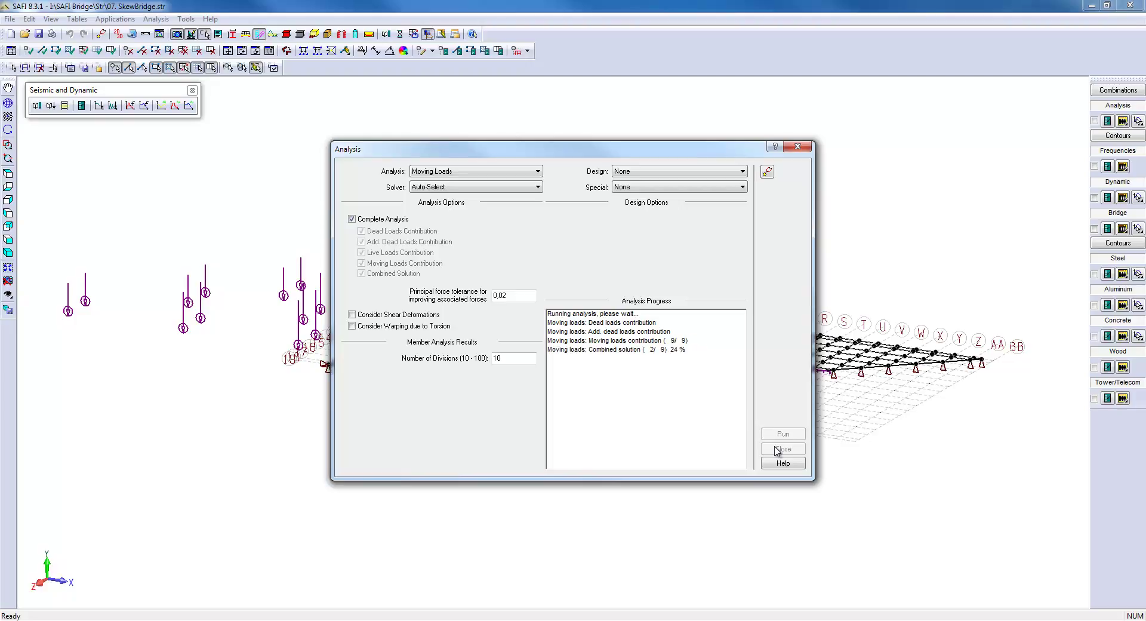
left_click(782, 448)
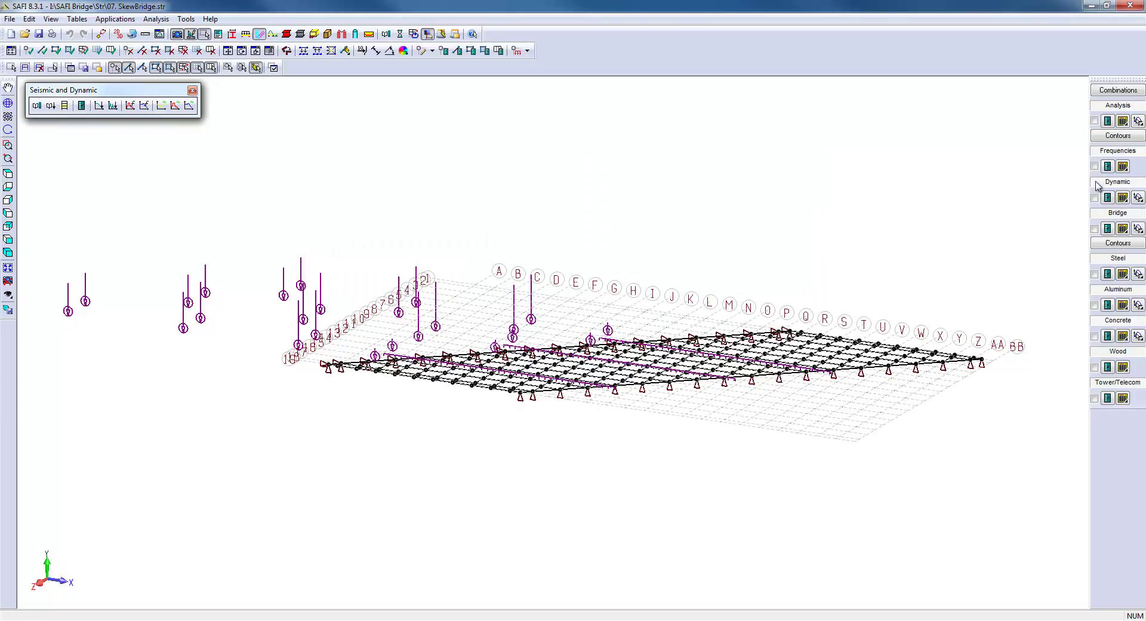
Draw the Mz bending moment envelope on the bridge and view it from the side.
left_click(1107, 229)
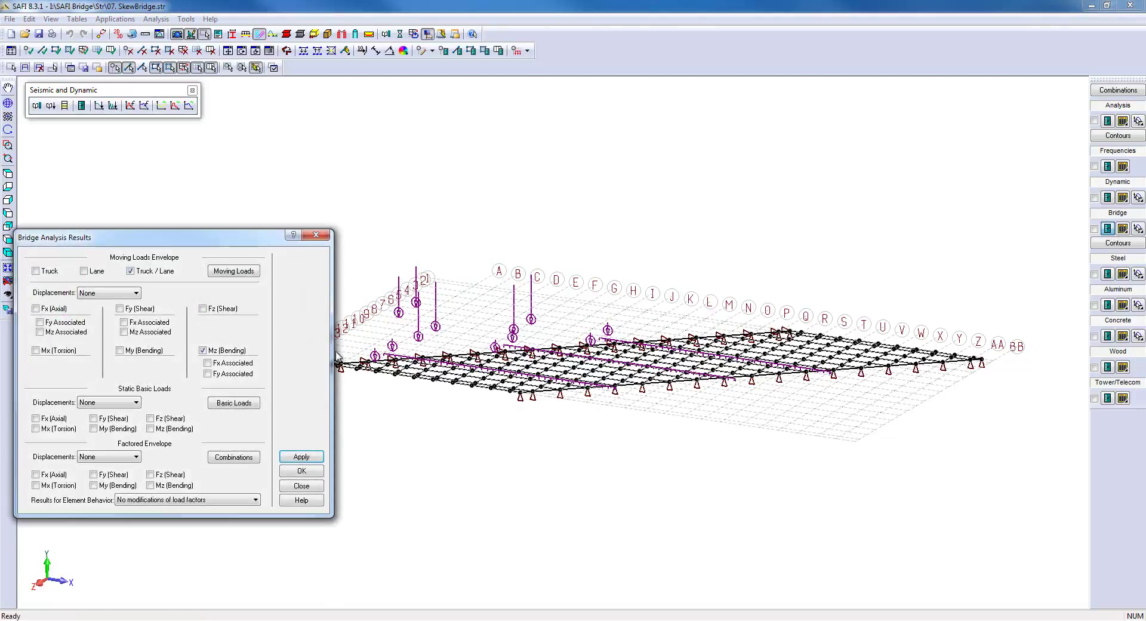
left_click(301, 456)
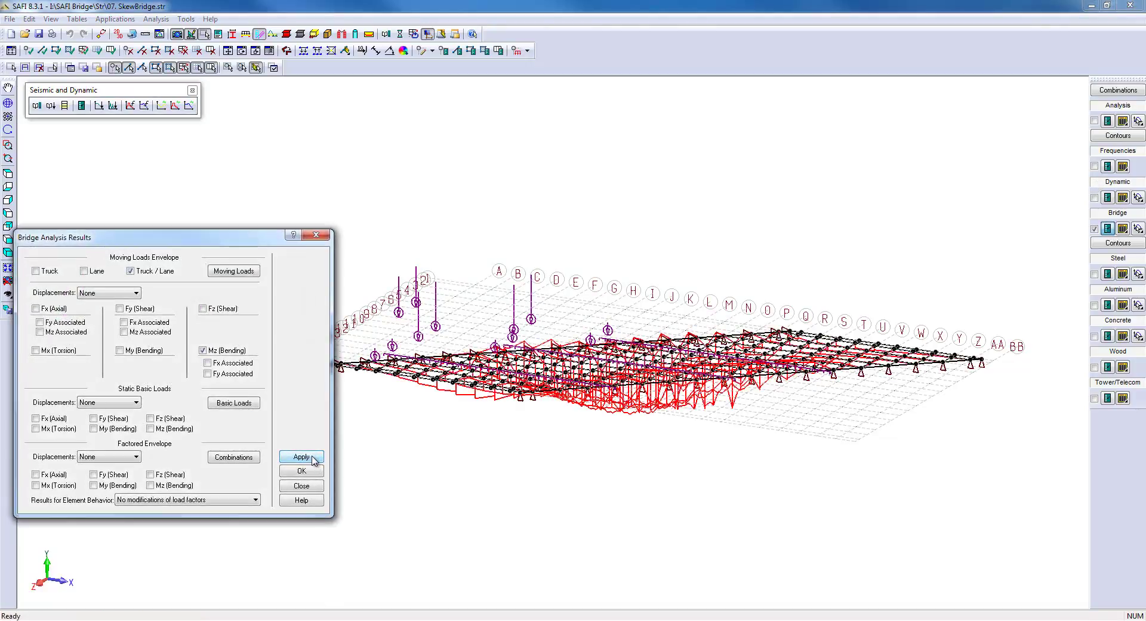
left_click(302, 470)
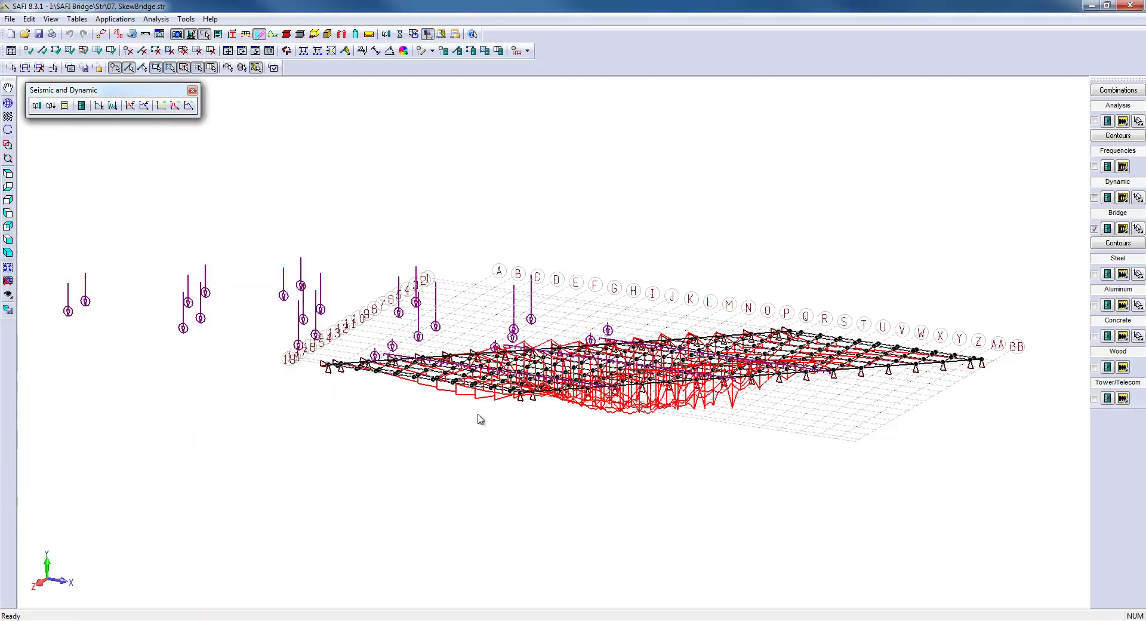
left_click_drag(613, 375, 508, 382)
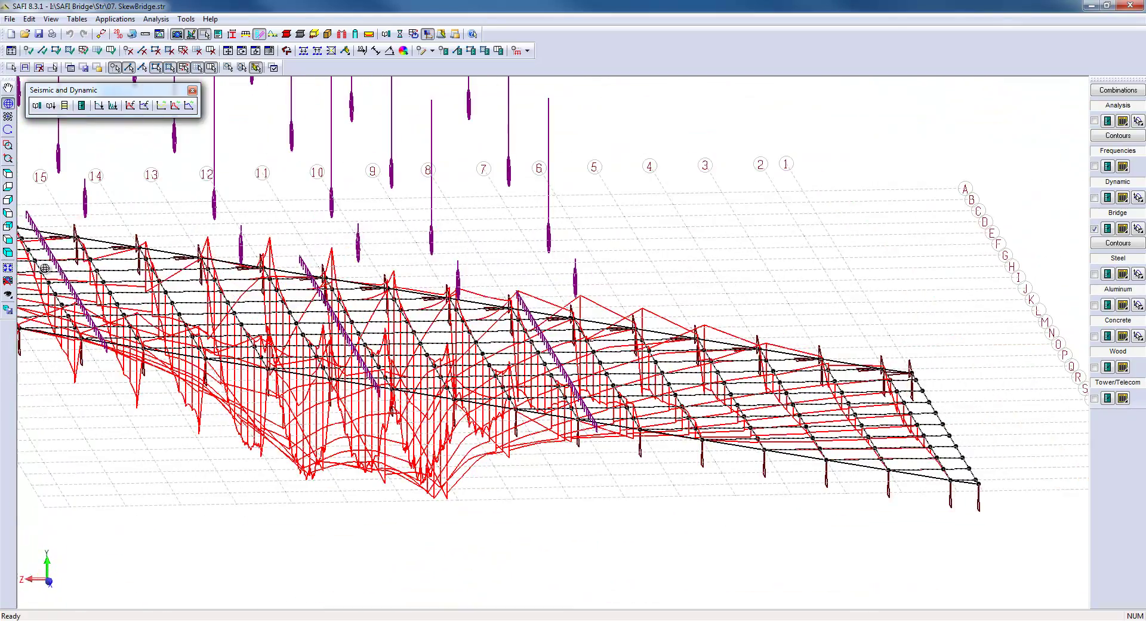
Apply a preset view, zoom out and reset the camera to show the whole bridge.
left_click(9, 254)
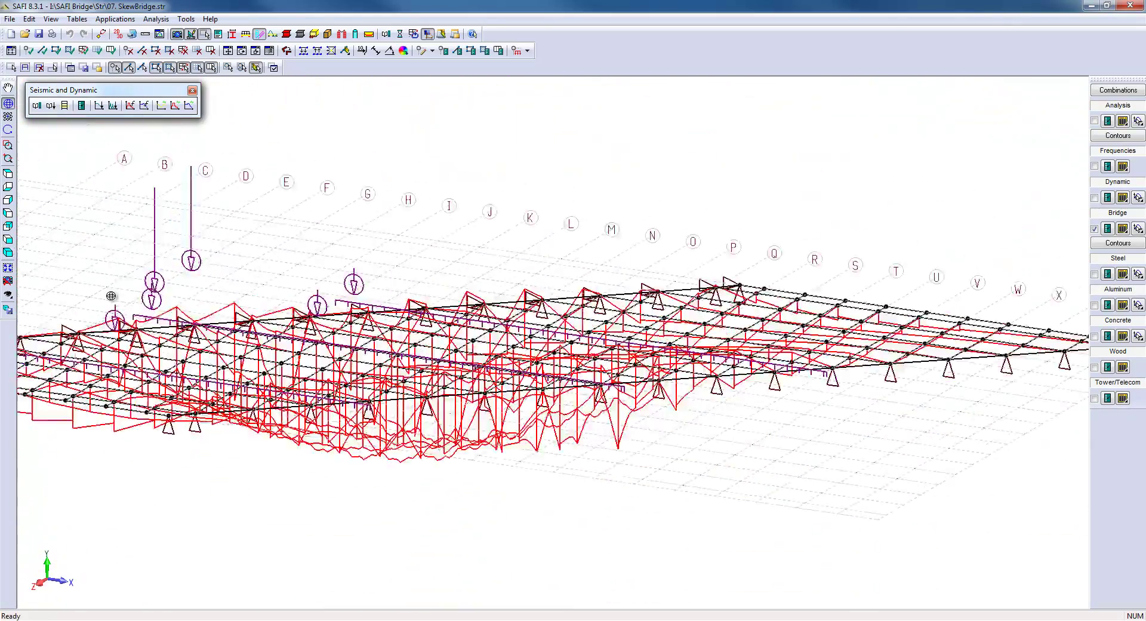
left_click(8, 294)
left_click(7, 280)
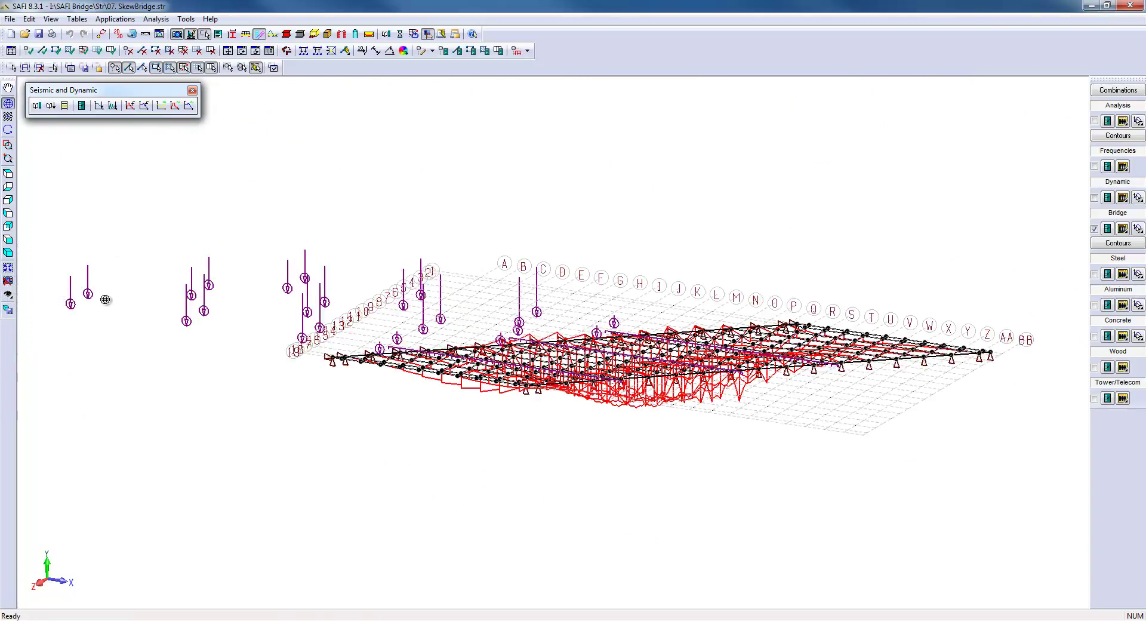
Select the row 10 girder, dim everything else, and view its moment diagram from the side.
left_click(8, 187)
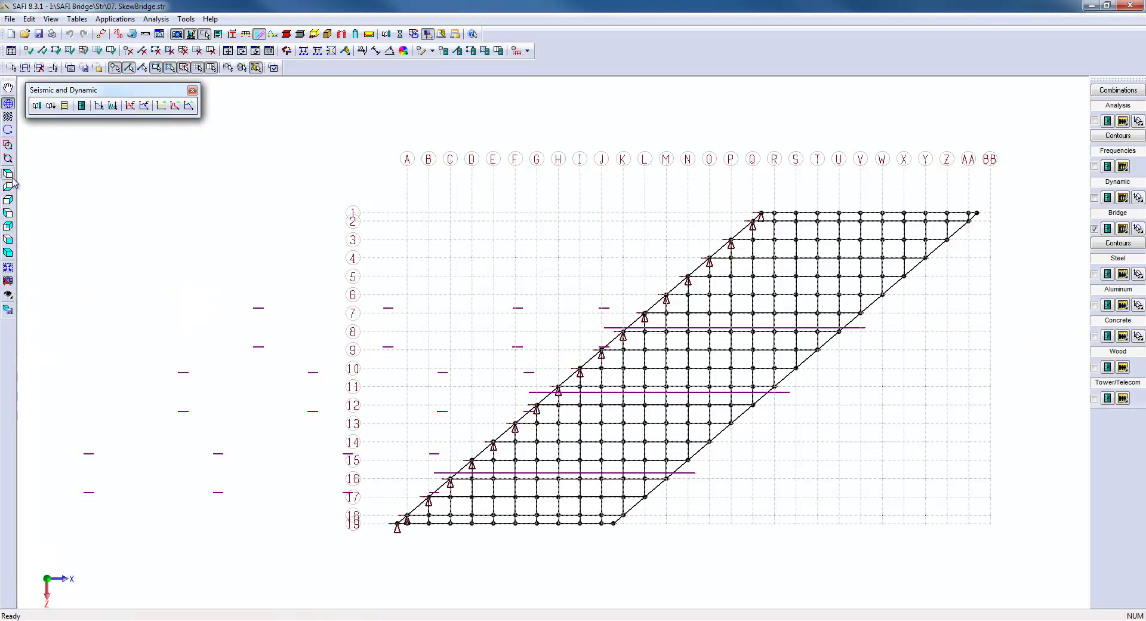
key("Escape")
left_click_drag(557, 359, 823, 381)
left_click(11, 294)
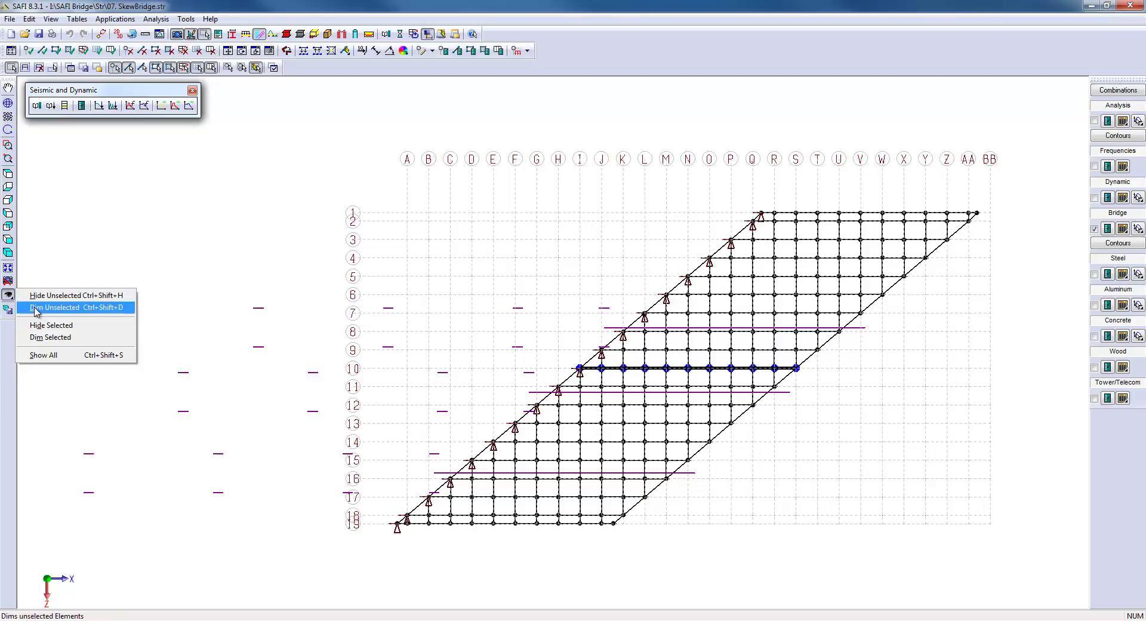
left_click(53, 308)
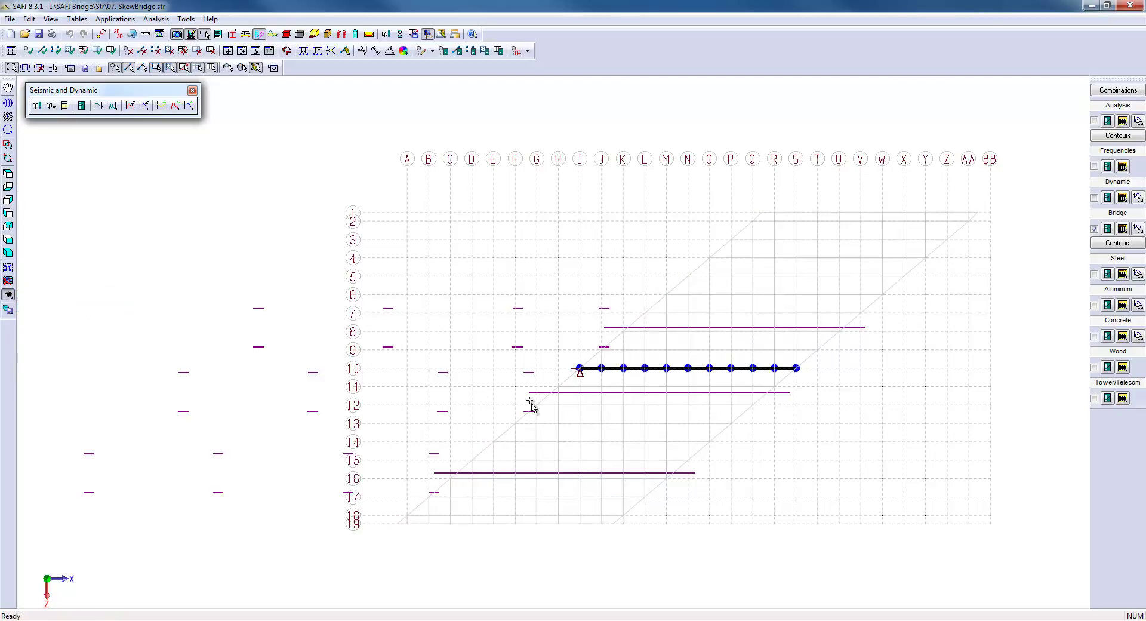
key("ctrl+r")
left_click_drag(594, 416, 555, 269)
scroll(691, 383, "up", 5)
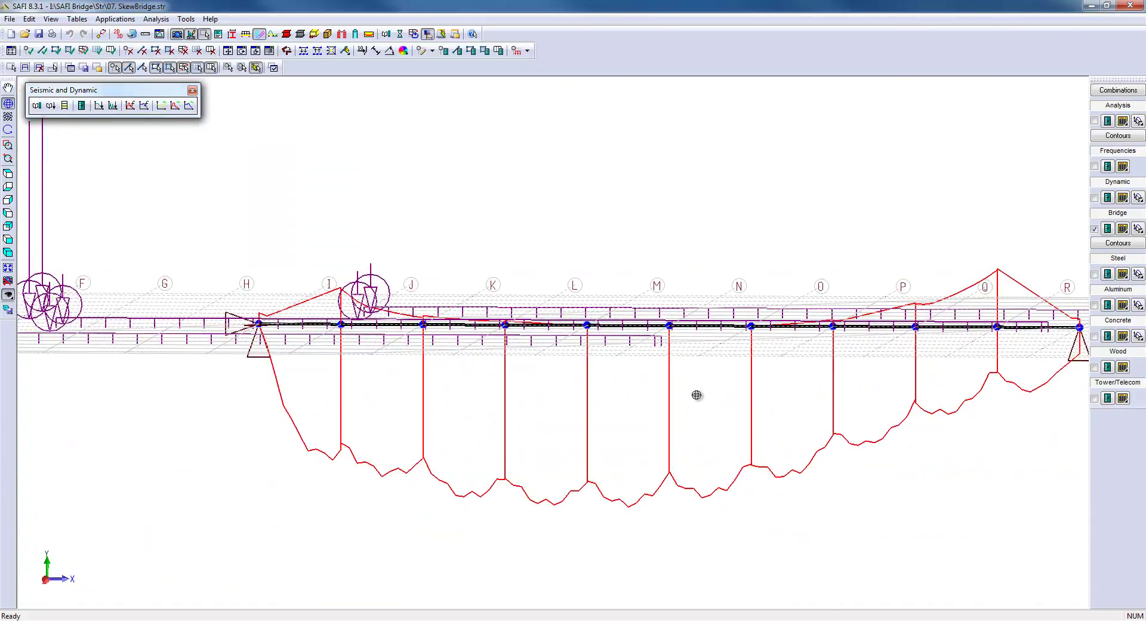
scroll(697, 394, "down", 2)
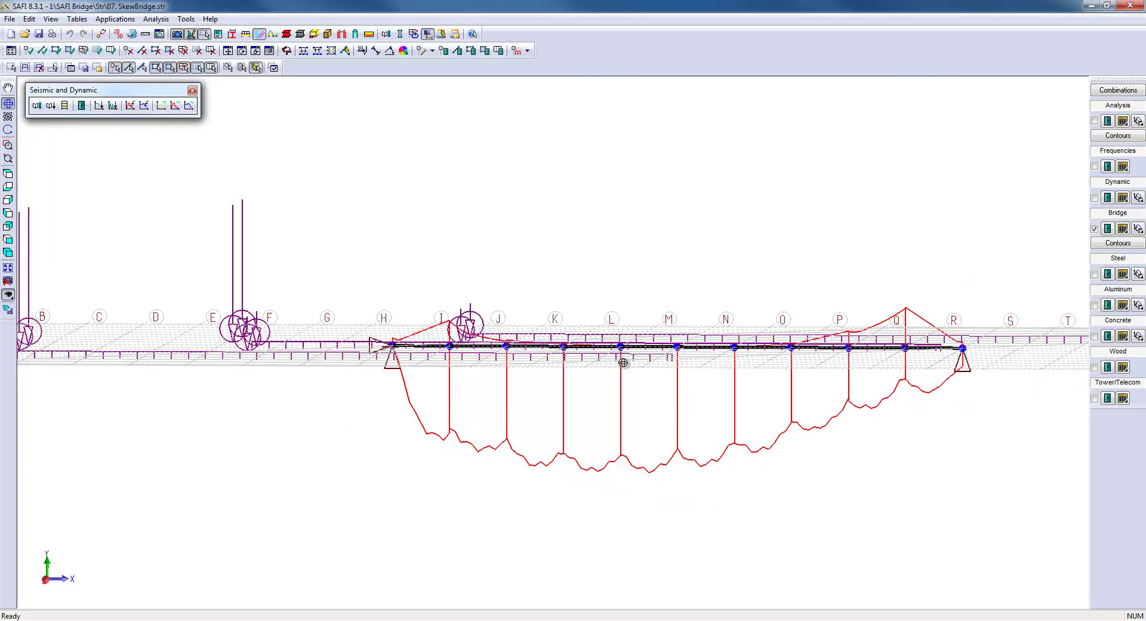
Turn off bridge result diagrams, show all elements again and reset the camera.
left_click(1094, 230)
left_click(9, 295)
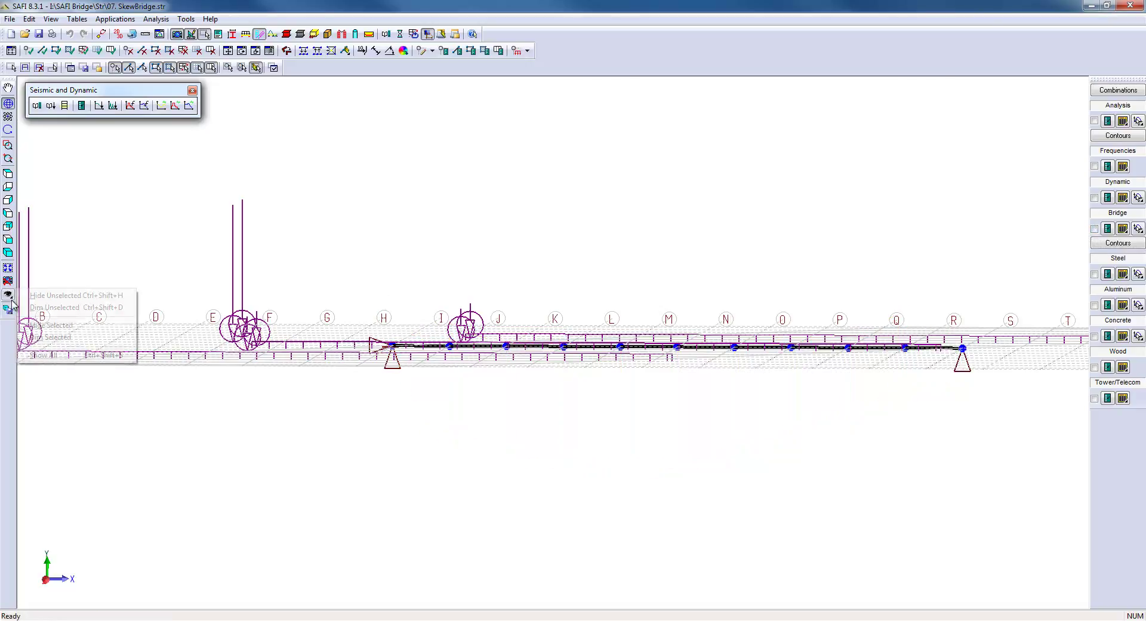
left_click(35, 354)
left_click(8, 280)
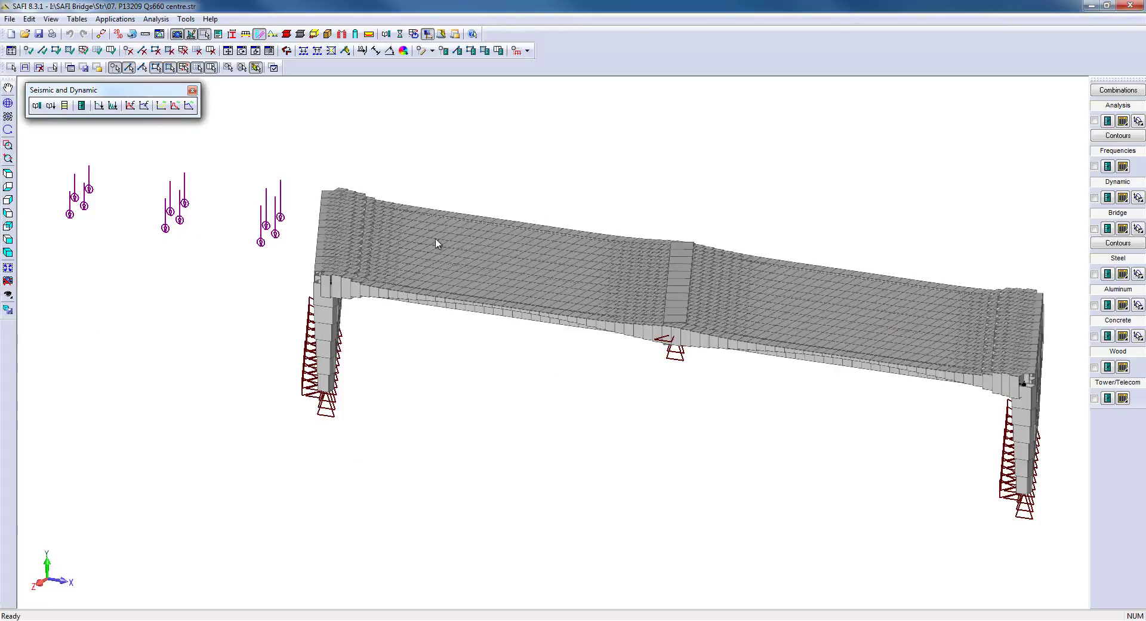
Fit the P13209 deck in plan view, hide member section shapes, then orbit it into 3-D.
left_click(7, 174)
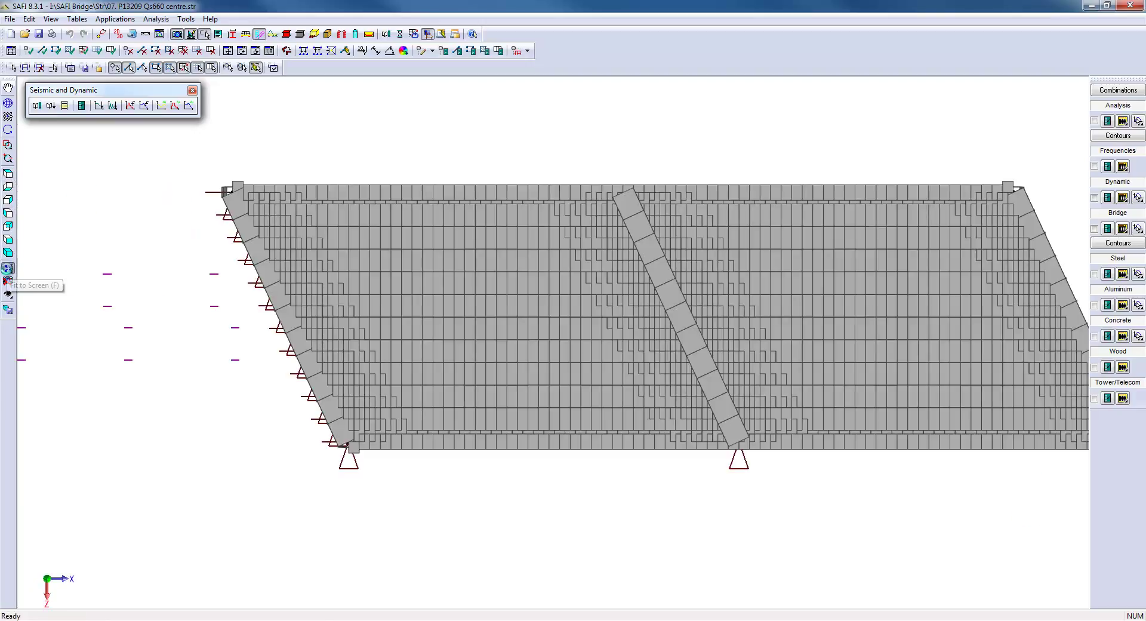
left_click(9, 270)
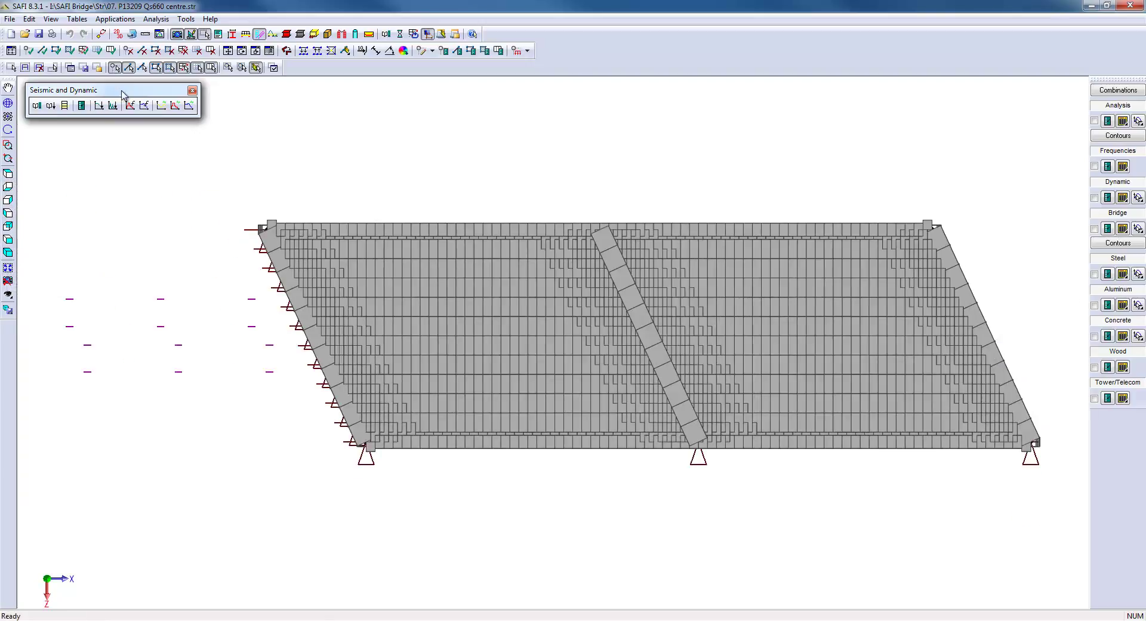
left_click(159, 35)
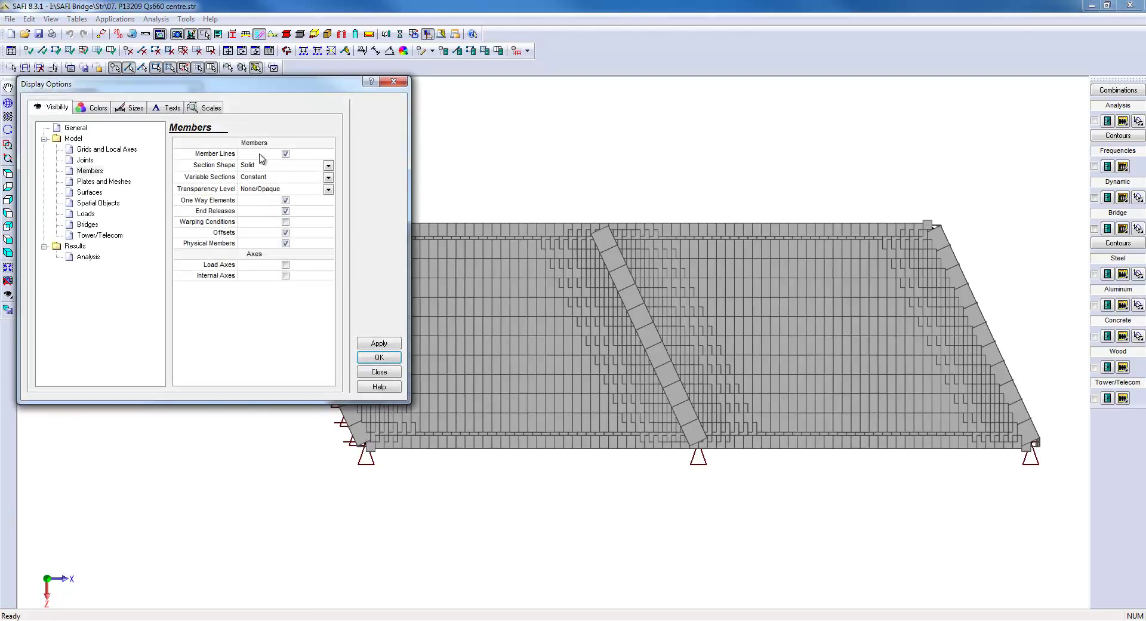
left_click(276, 165)
left_click(277, 184)
left_click(379, 344)
left_click(379, 357)
middle_click_drag(422, 397, 256, 248)
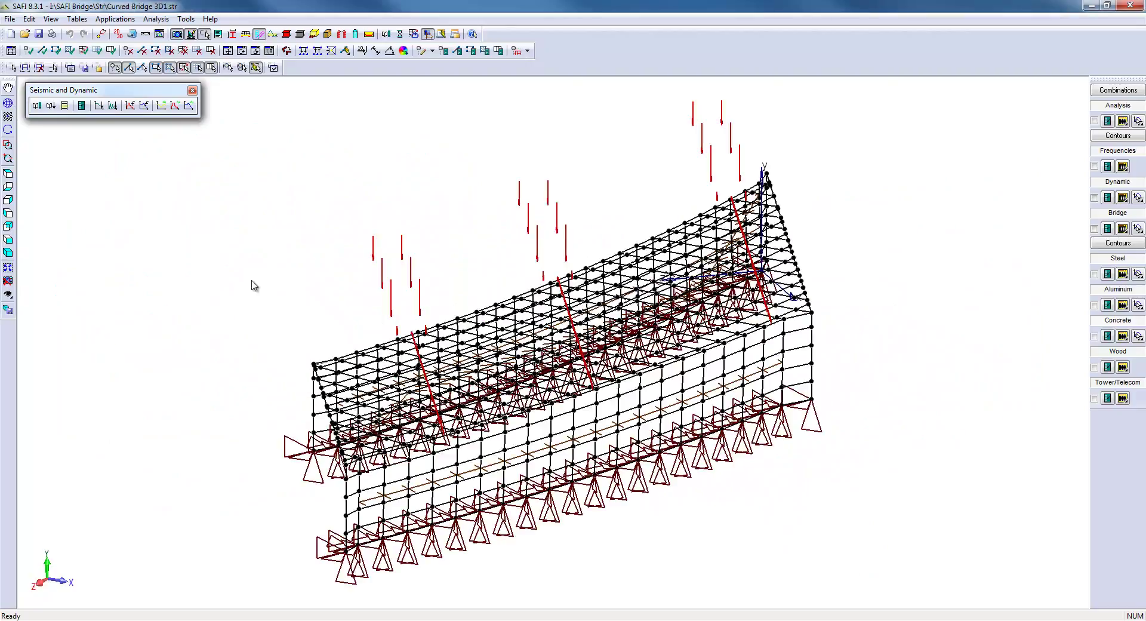
Close the Seismic and Dynamic toolbar and orbit the curved bridge into an oblique 3-D view.
left_click(192, 91)
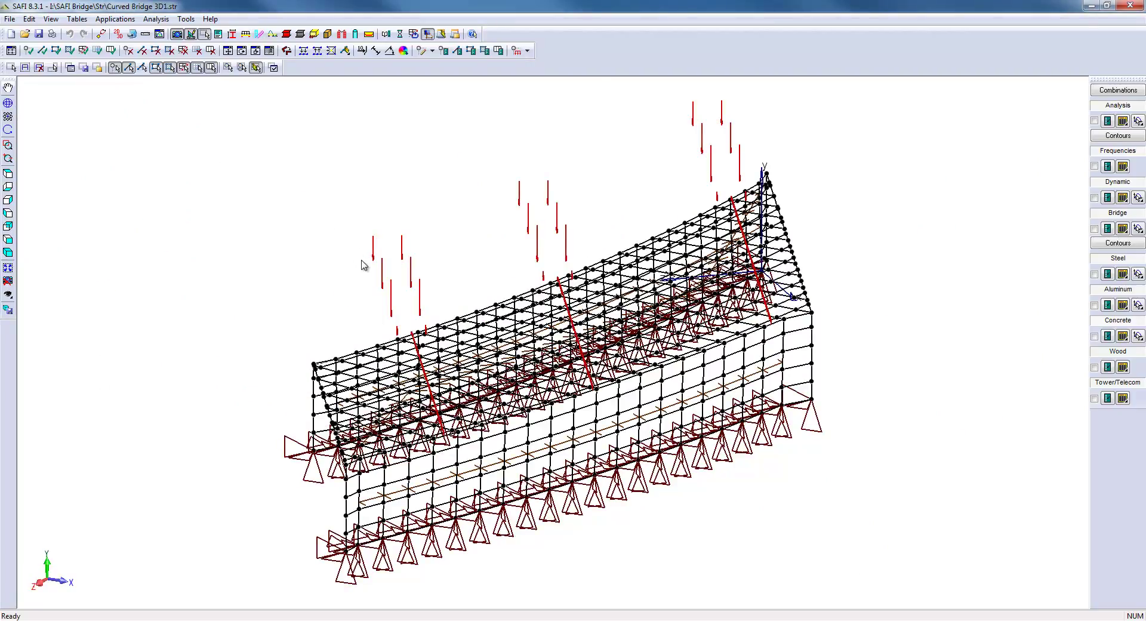
middle_click_drag(430, 410, 515, 367)
scroll(500, 343, "up", 2)
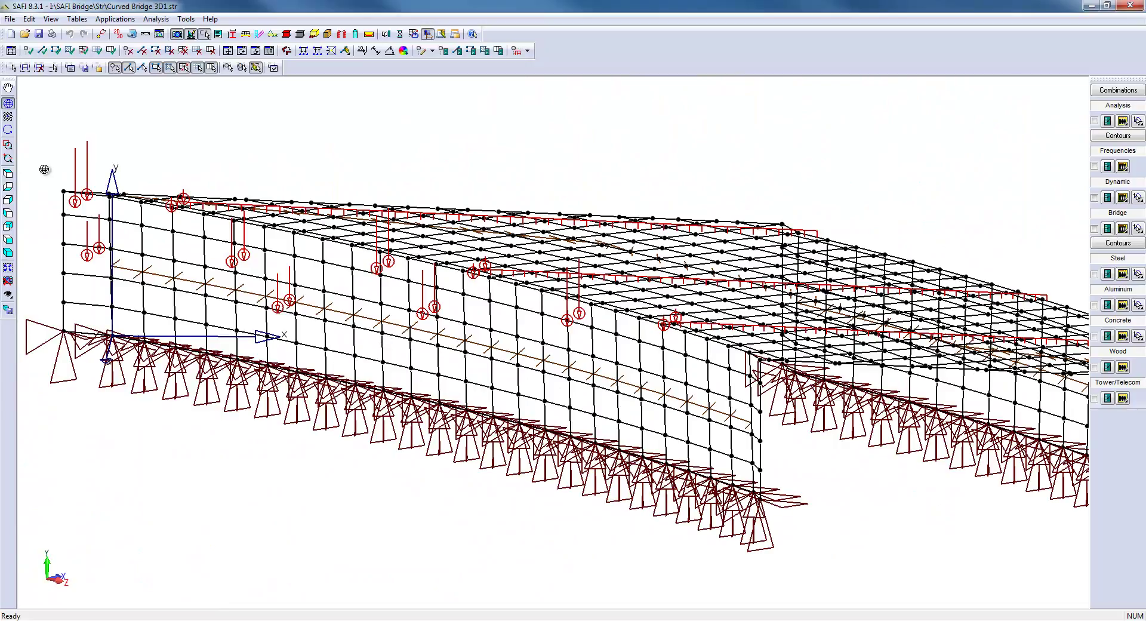
left_click(8, 173)
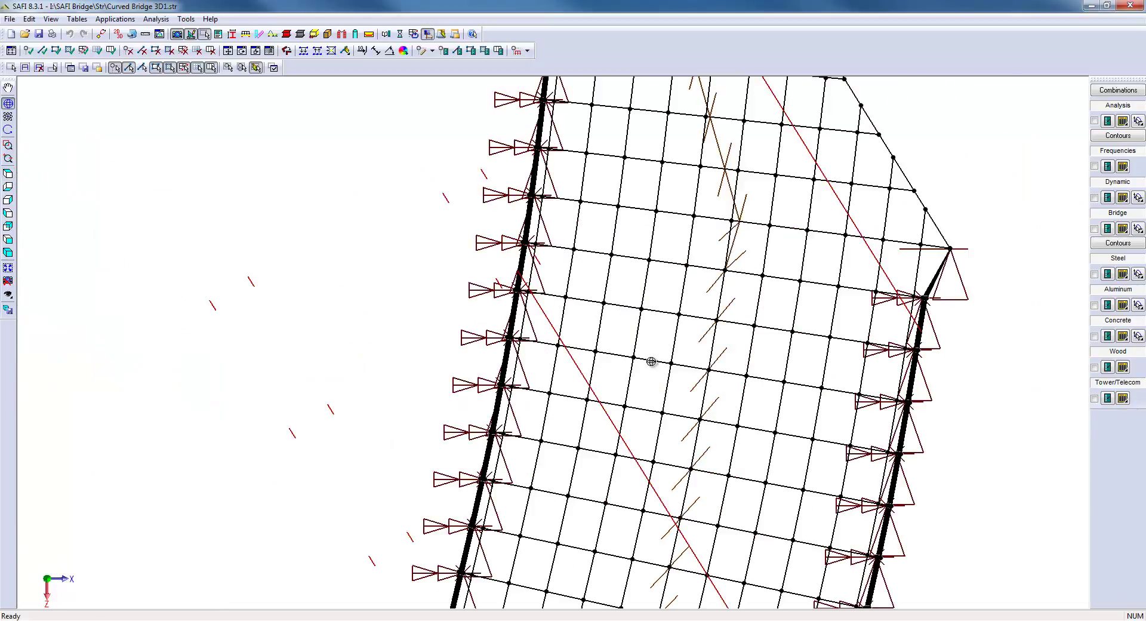
middle_click_drag(653, 366, 569, 336)
left_click_drag(569, 336, 518, 321)
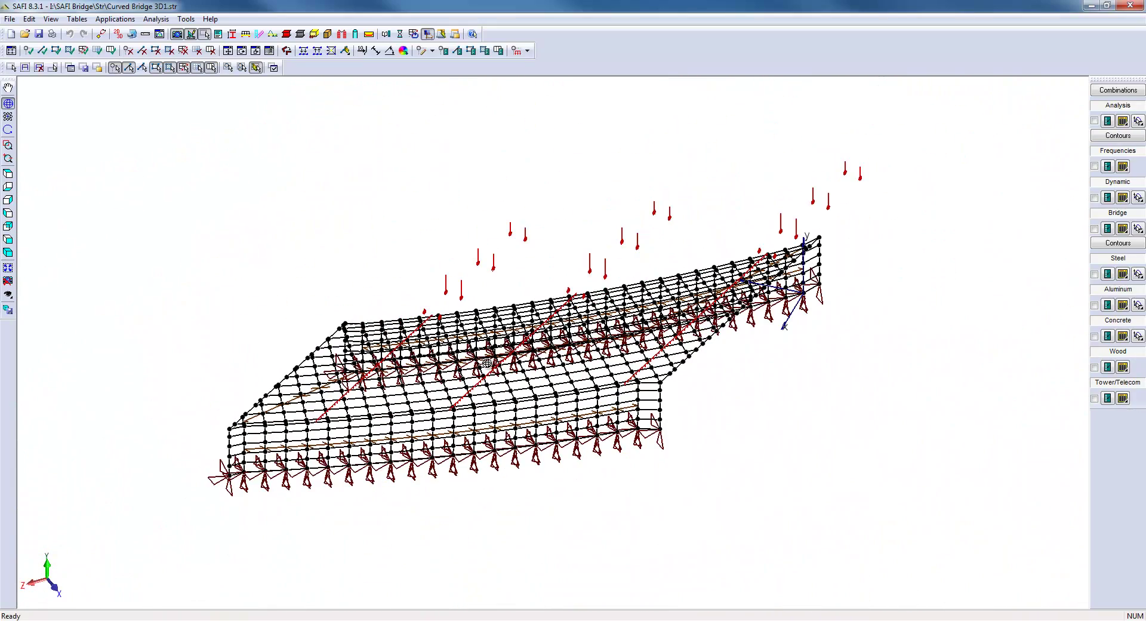